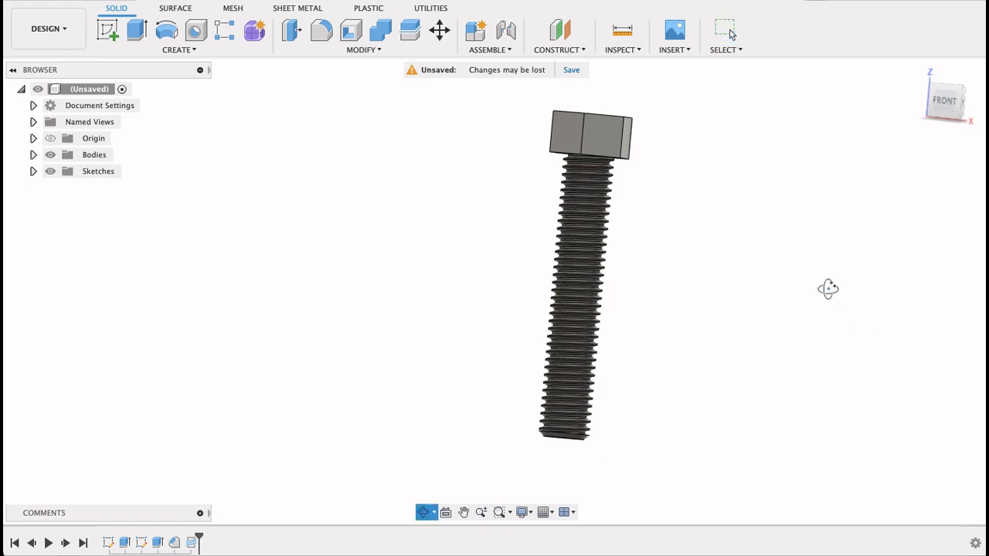
Orbit around the finished bolt to inspect it before starting over
mouse_move(827, 298)
shift+middle_down()
mouse_move(769, 313)
mouse_move(777, 288)
mouse_move(812, 283)
shift+middle_up()
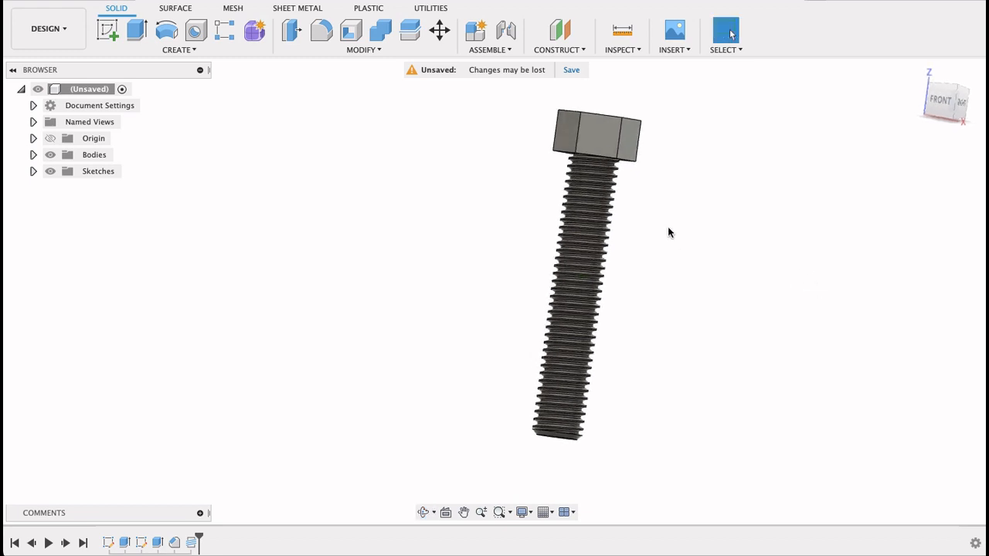
click(593, 210)
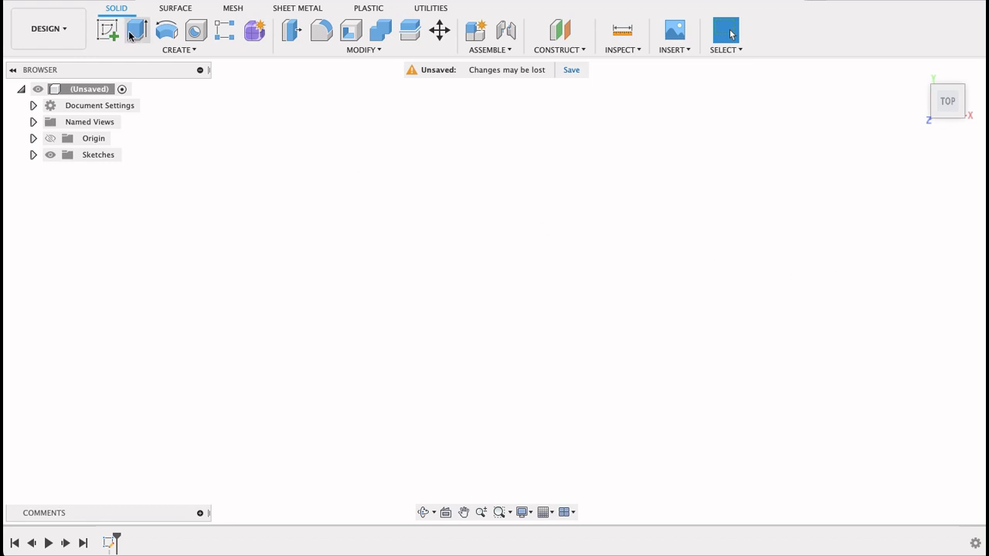
Sketch a 10 mm centre-diameter circle at the origin on the horizontal plane and finish the sketch
click(108, 30)
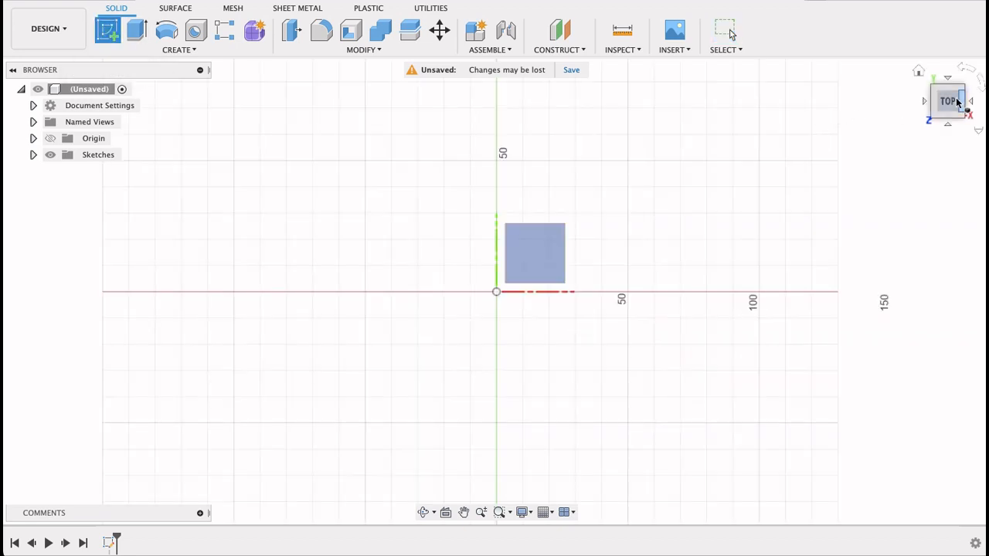
click(549, 246)
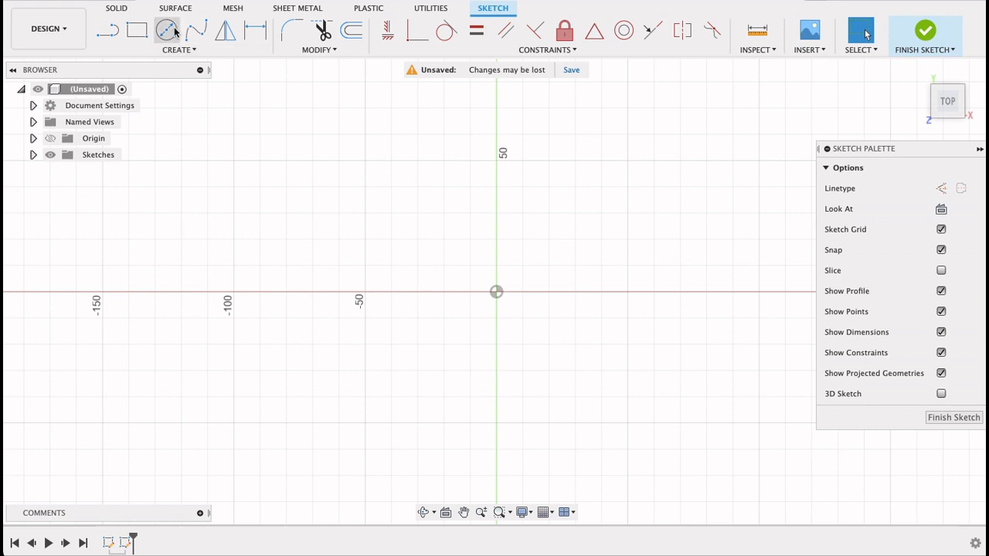
click(167, 30)
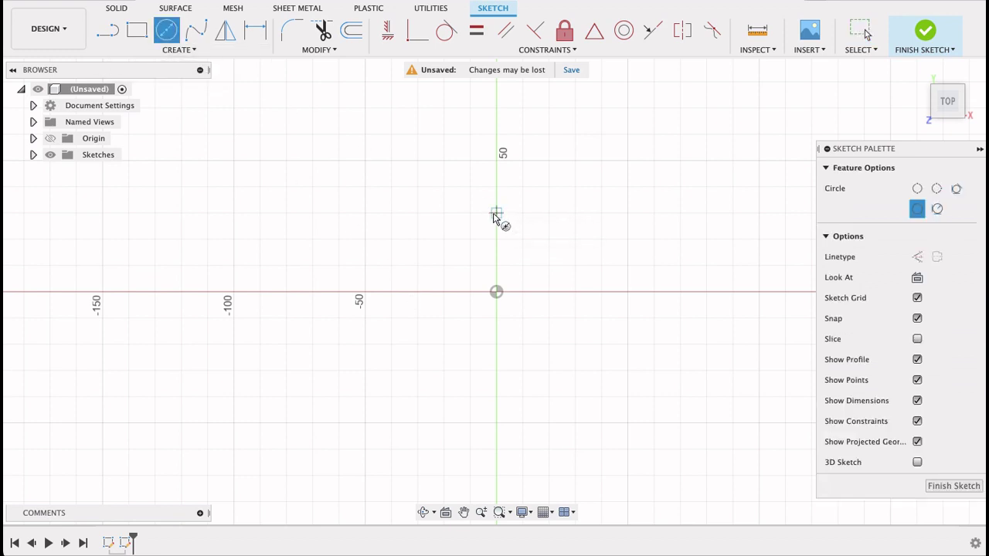
click(497, 292)
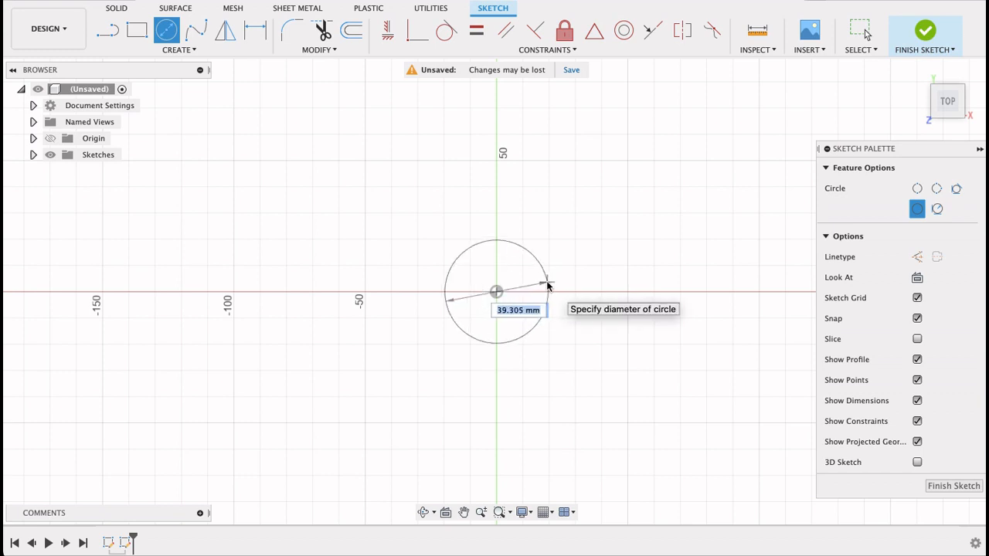
text(10)
key(Return)
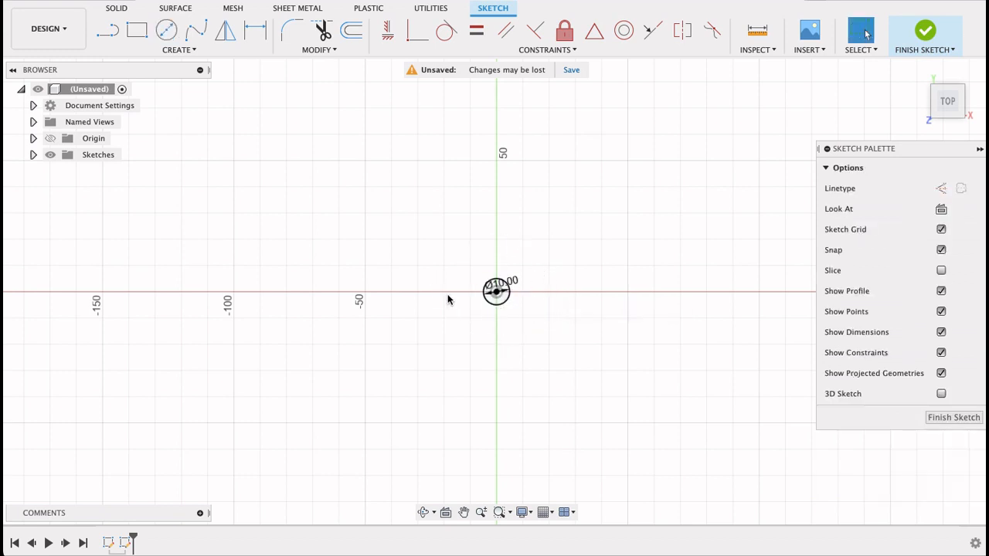
scroll(471, 290, up, 3)
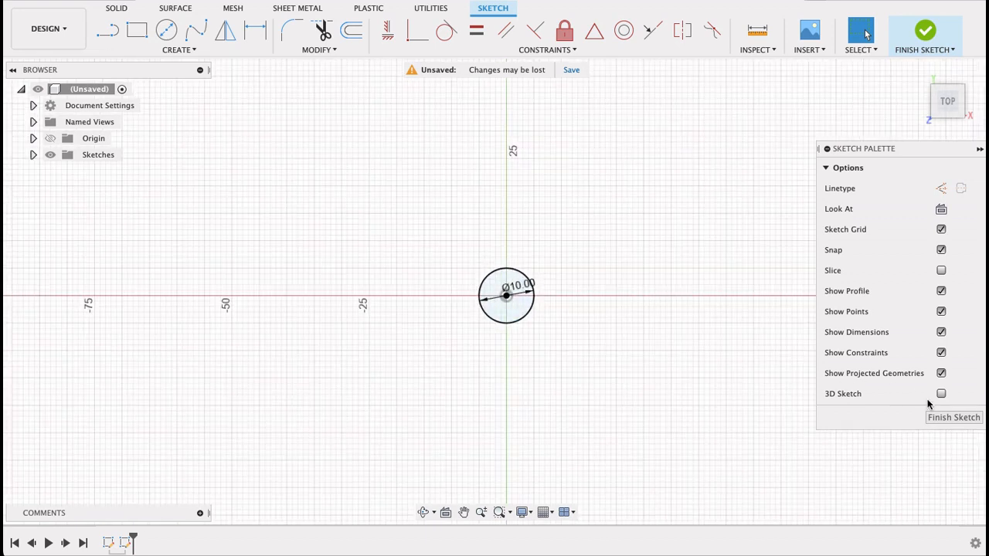
click(954, 417)
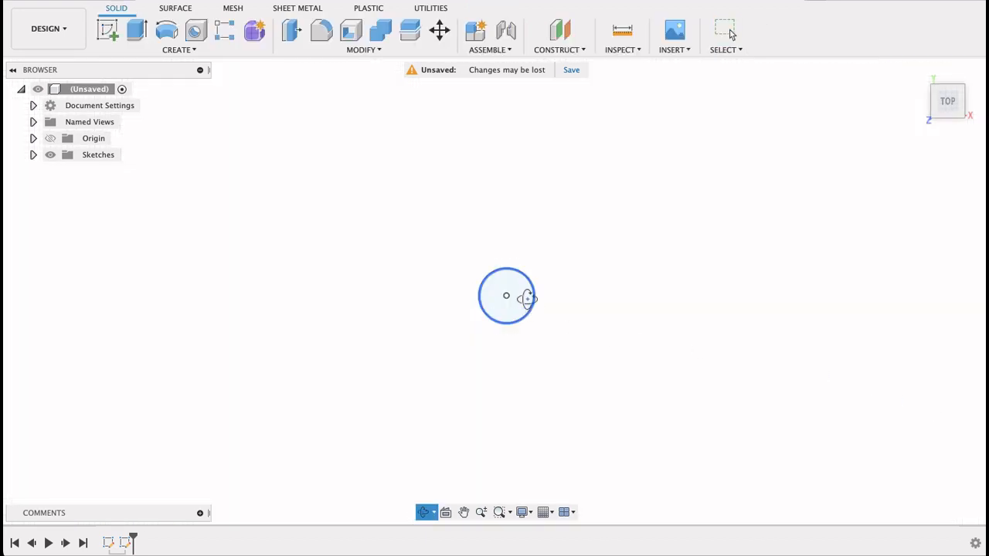
Extrude the circle 55 mm into a solid cylinder as a new body for the shaft
shift+middle_drag(528, 306, 563, 238)
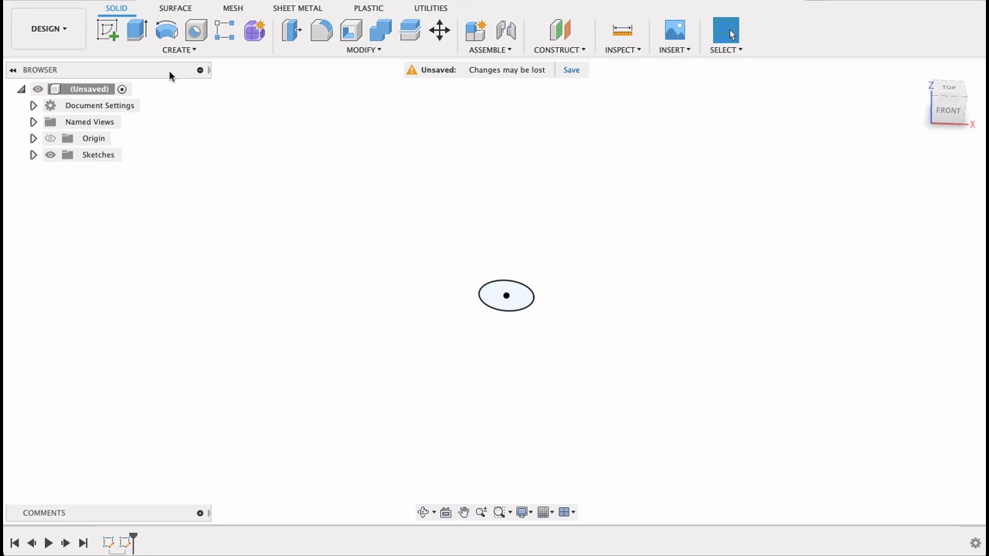
click(136, 31)
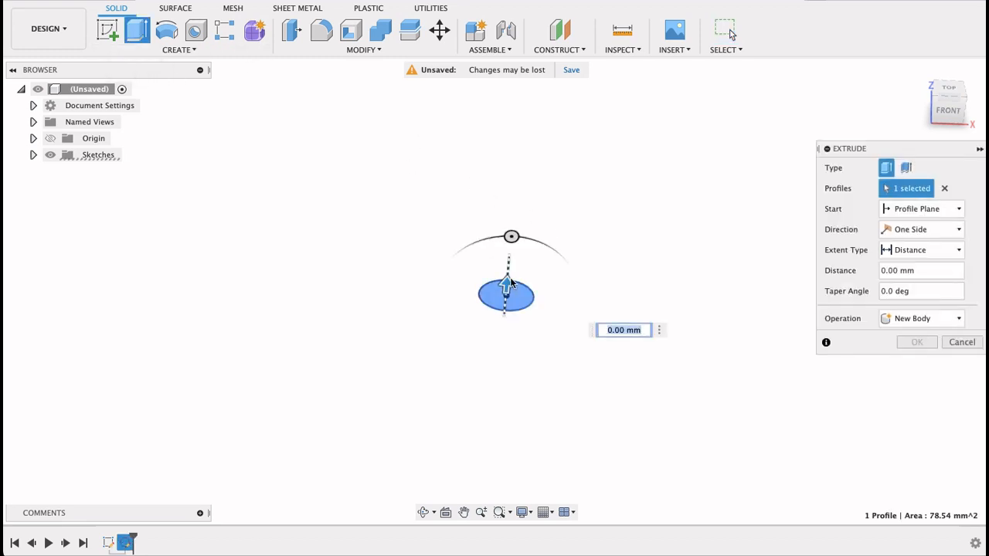
drag(507, 288, 512, 226)
text(55)
scroll(662, 247, down, 3)
scroll(672, 240, down, 2)
middle_drag(649, 239, 614, 268)
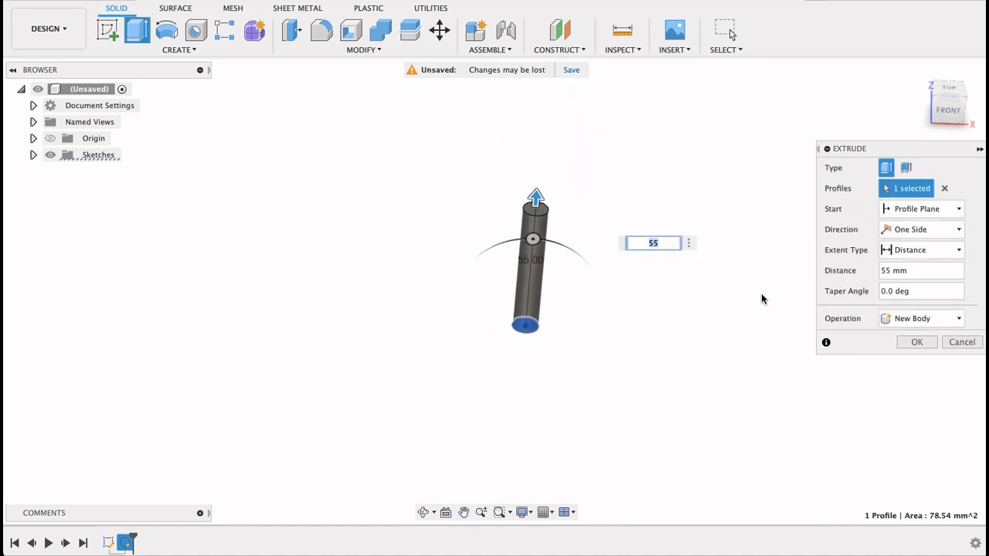
click(920, 342)
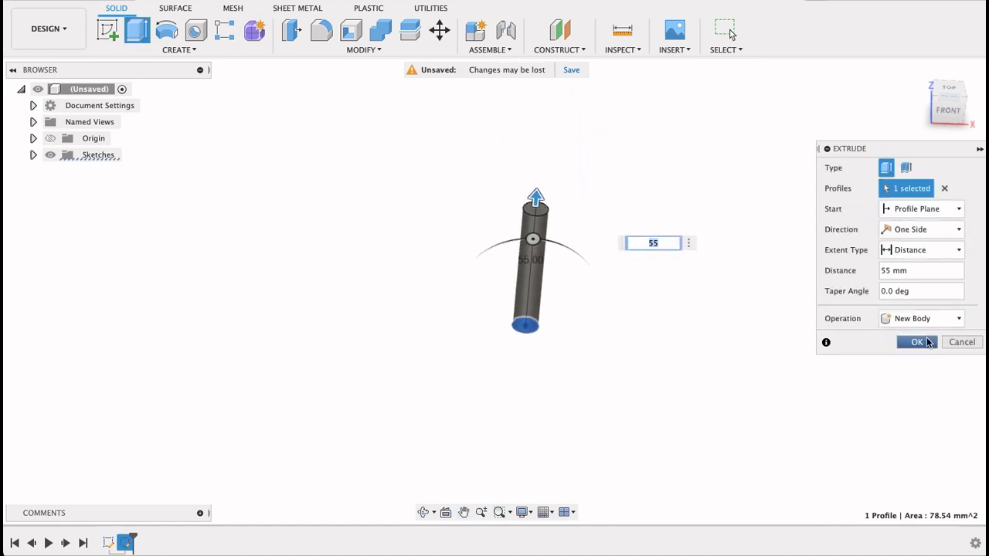
click(927, 343)
mouse_move(734, 247)
shift+middle_down()
mouse_move(729, 282)
mouse_move(884, 176)
shift+middle_up()
Sketch a circumscribed hexagon centred on the shaft axis on the cylinder's top face
click(950, 98)
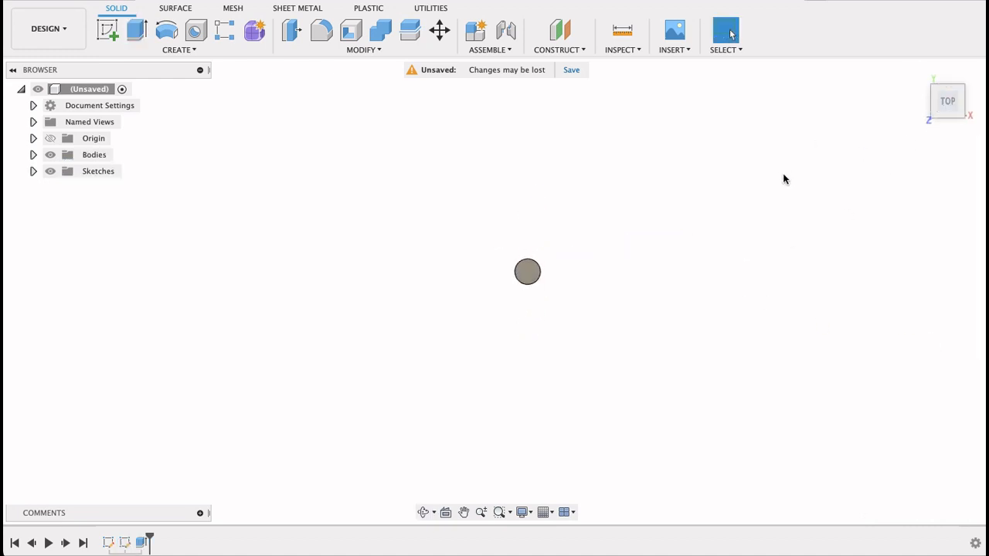
click(109, 30)
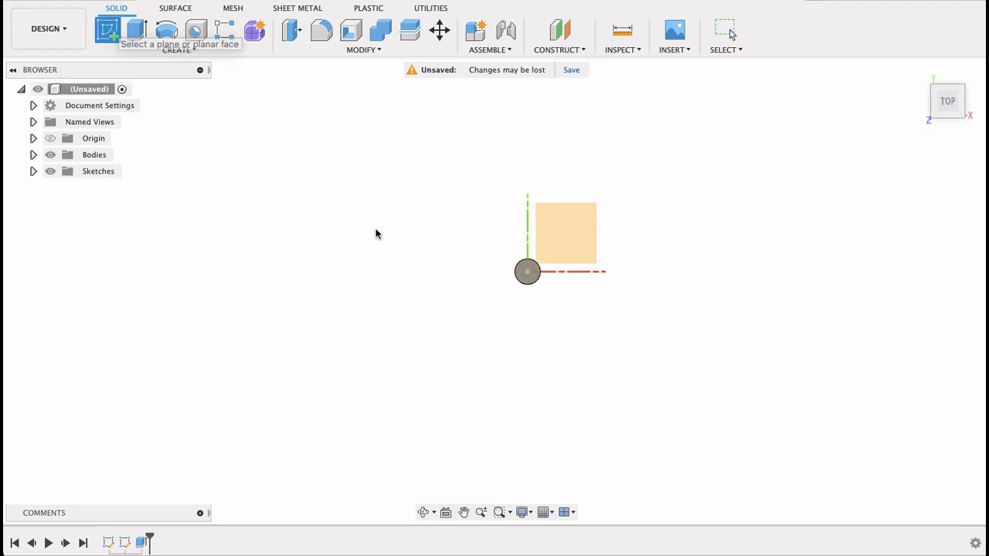
scroll(524, 280, up, 5)
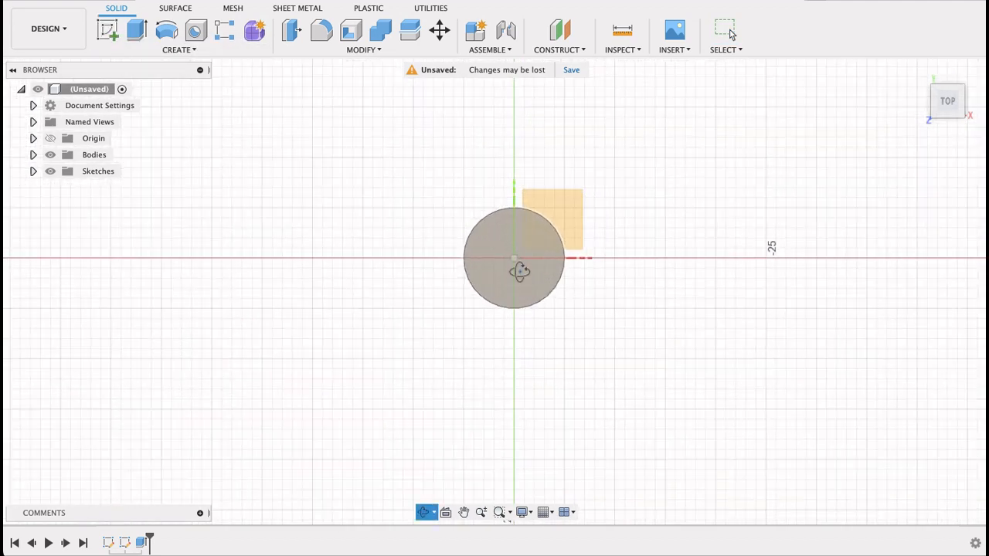
shift+middle_drag(523, 280, 484, 180)
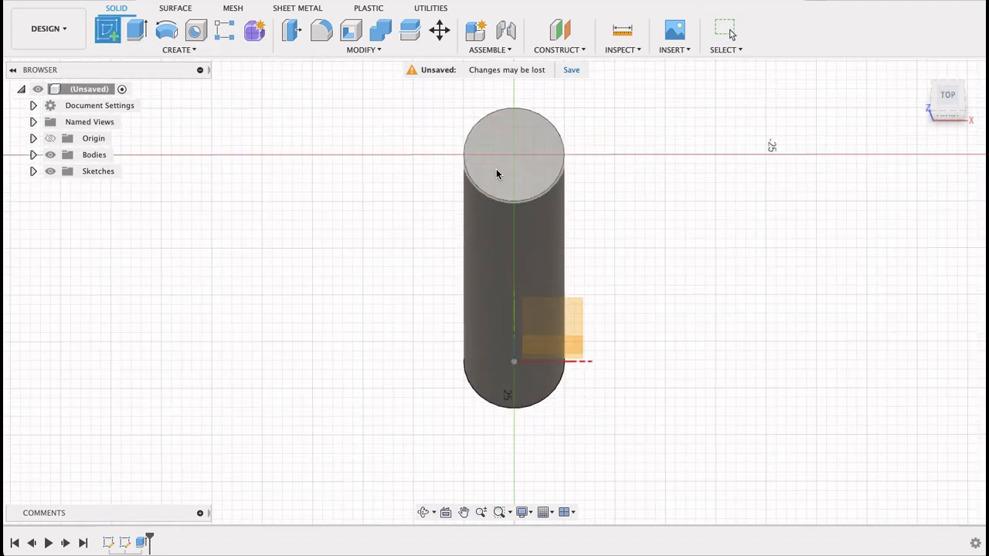
click(496, 169)
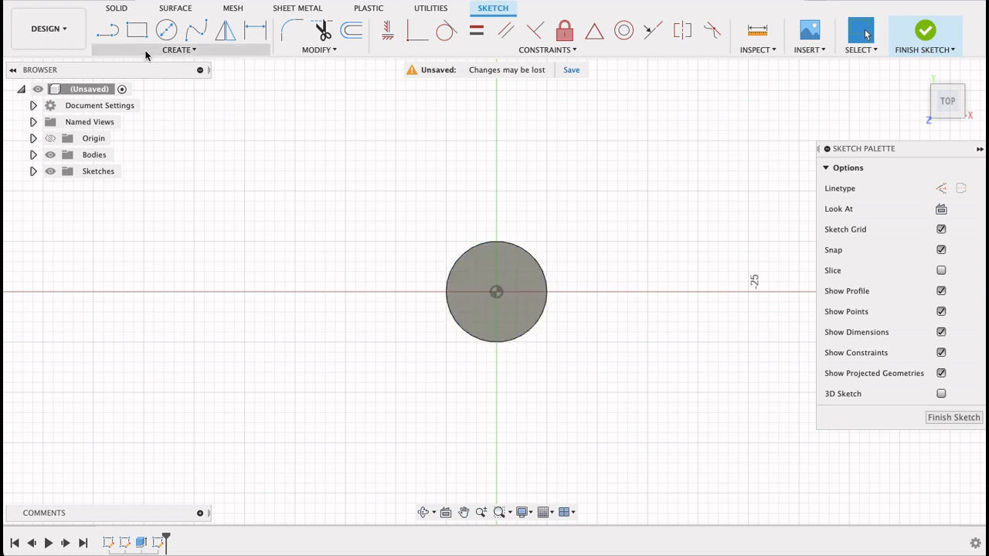
click(178, 50)
mouse_move(123, 122)
click(266, 124)
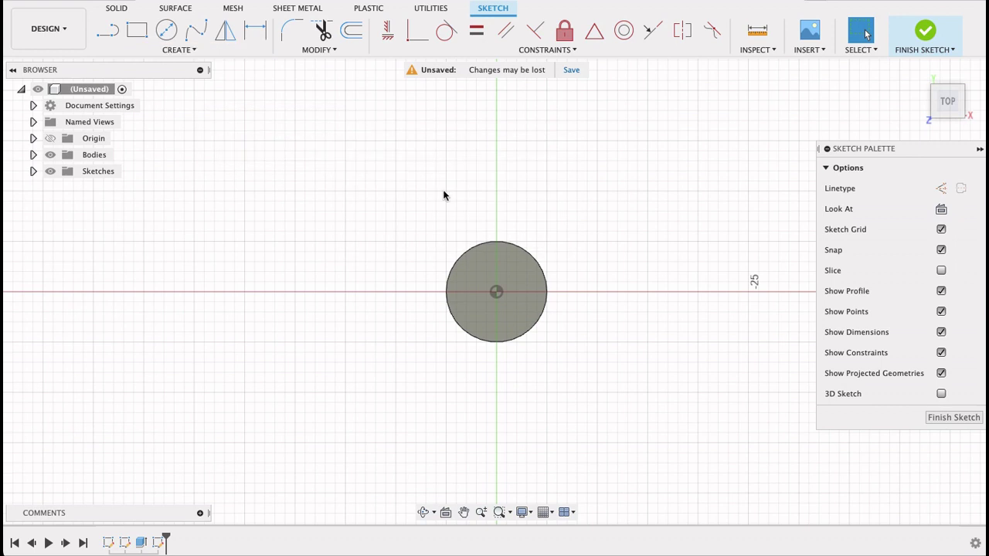
click(498, 291)
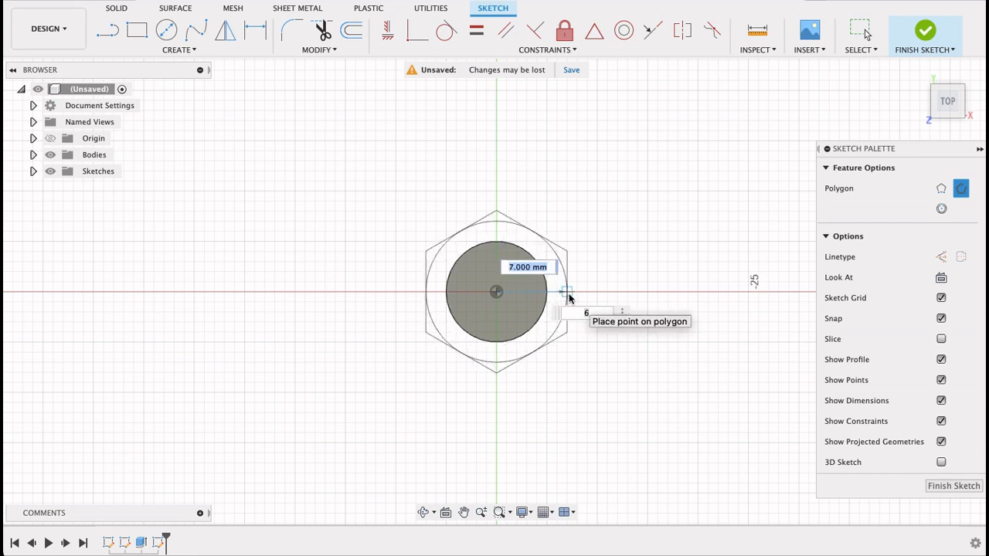
click(570, 296)
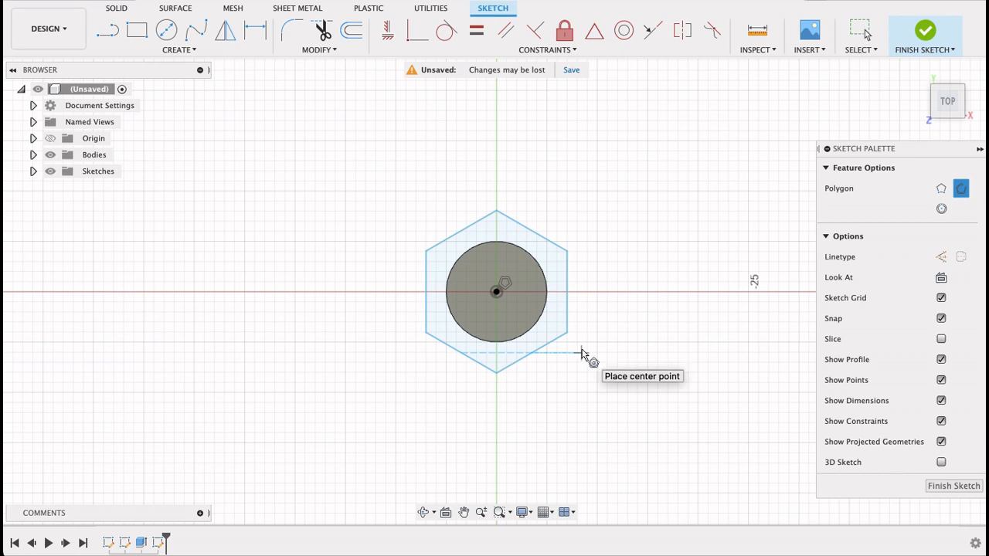
Dimension the hexagon to 13 mm across the flats and finish the sketch
key(d)
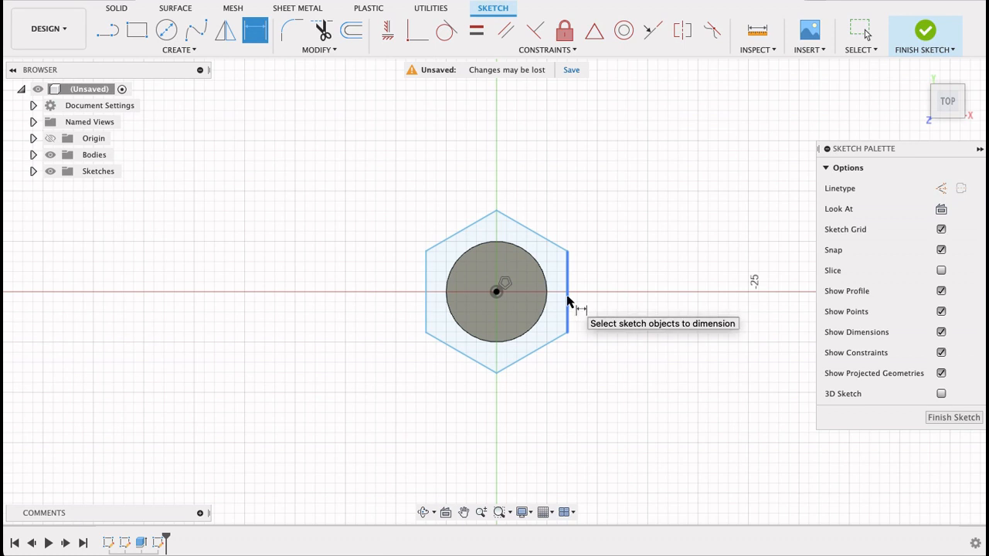
click(568, 306)
click(428, 303)
click(498, 168)
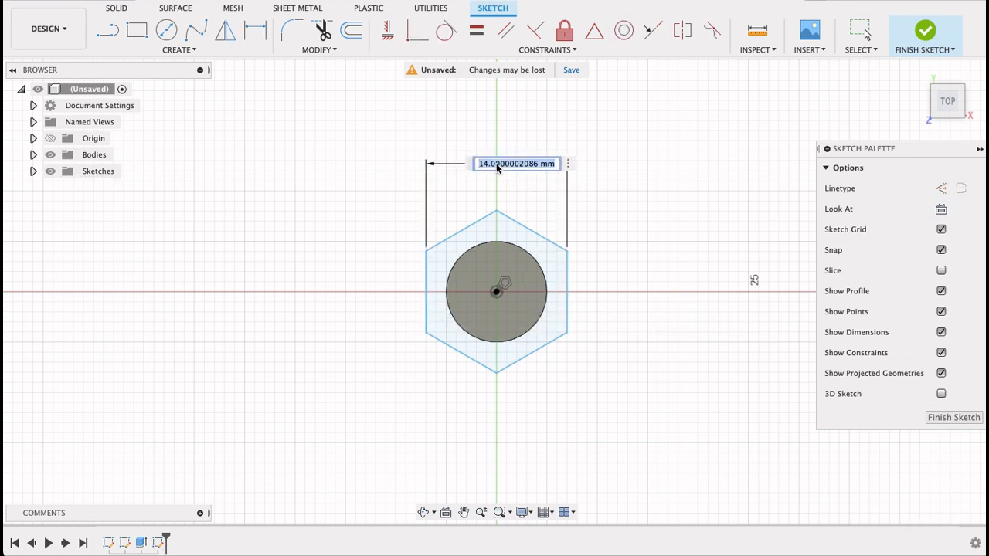
text(13)
key(Return)
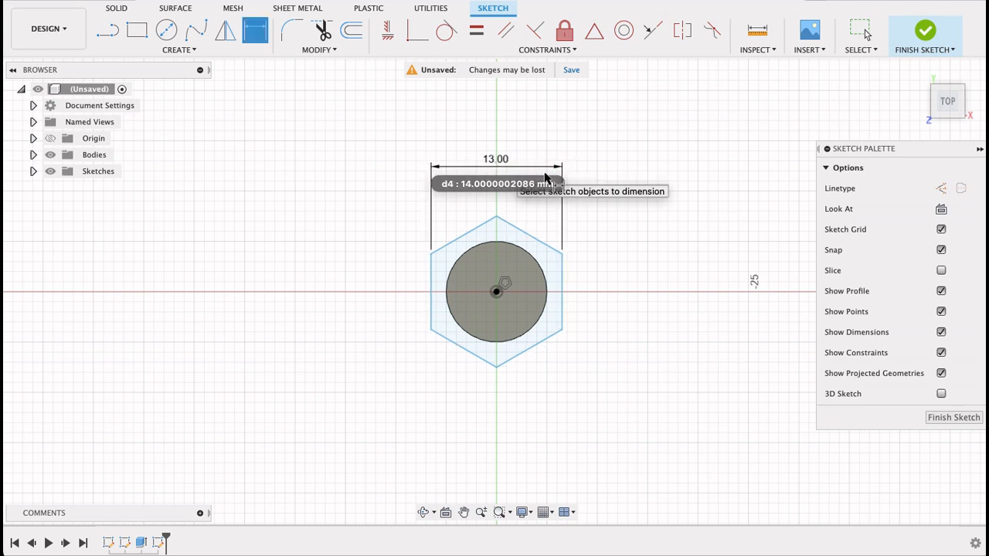
click(942, 417)
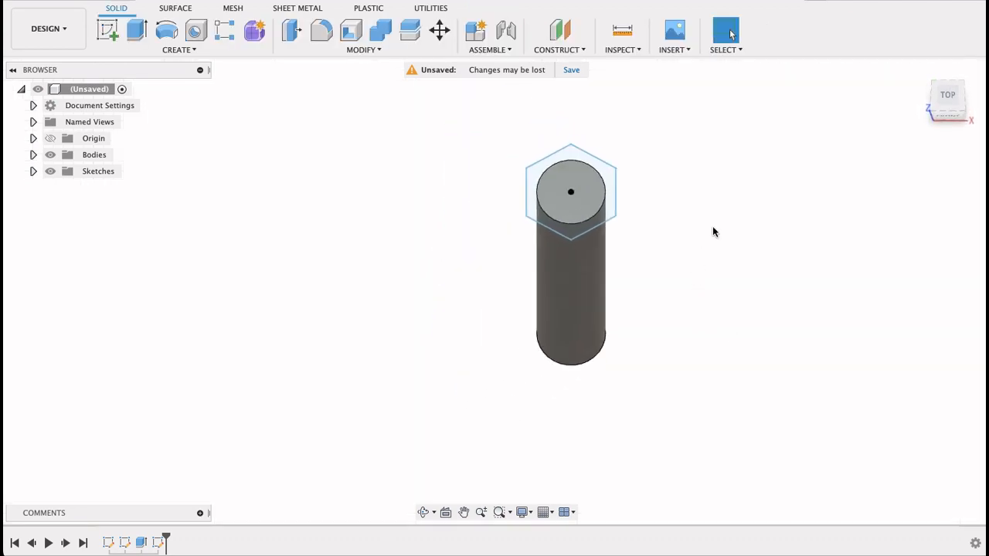
scroll(694, 277, down, 2)
click(137, 31)
Extrude the hexagon and inner circle profiles 8 mm, joined onto the shaft as the head
click(511, 203)
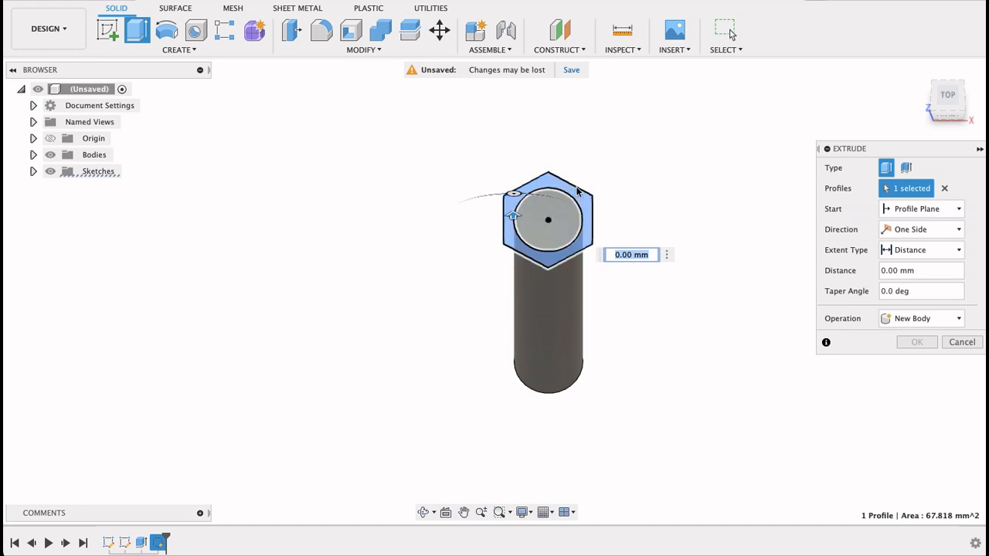
click(537, 240)
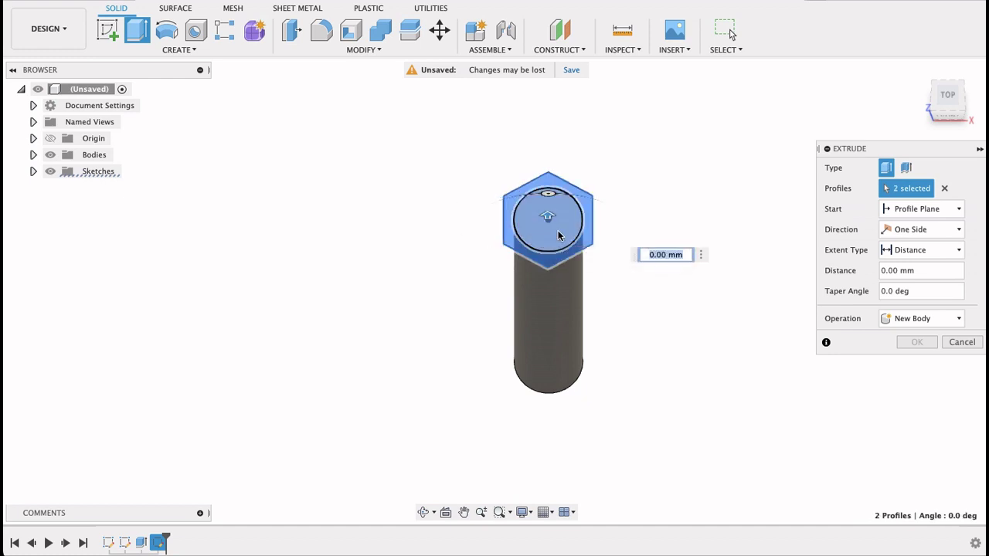
drag(547, 217, 550, 203)
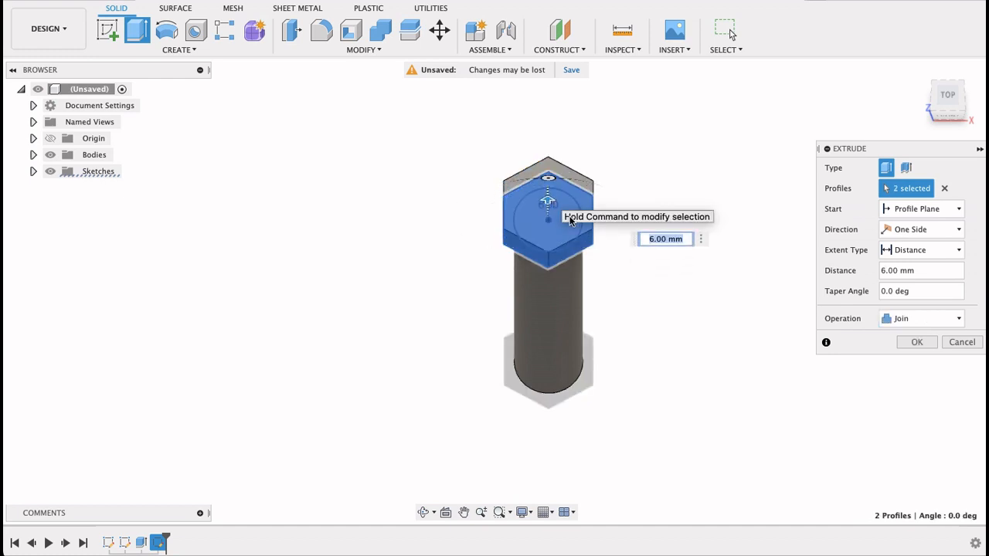
text(8)
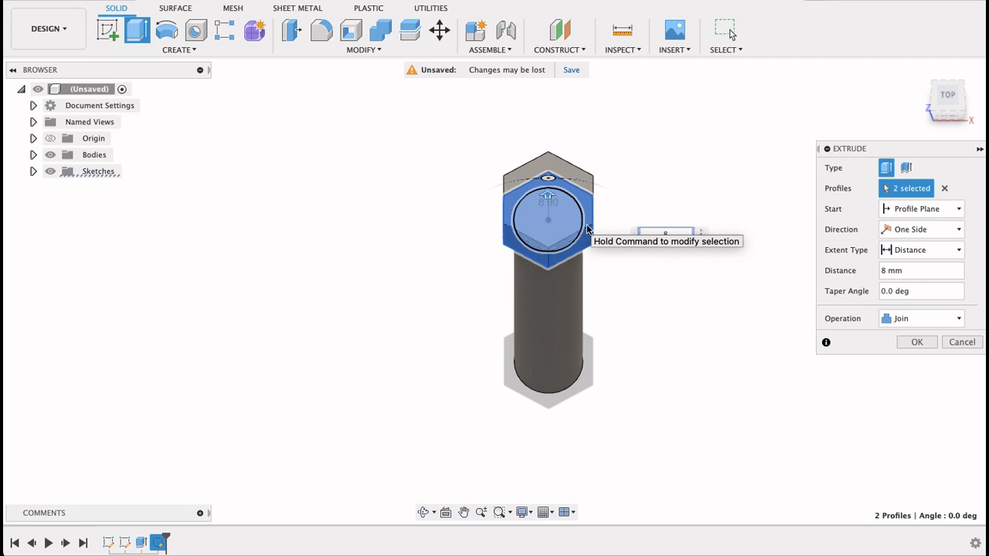
click(914, 342)
mouse_move(723, 325)
mouse_down()
mouse_move(718, 256)
mouse_move(728, 235)
mouse_up()
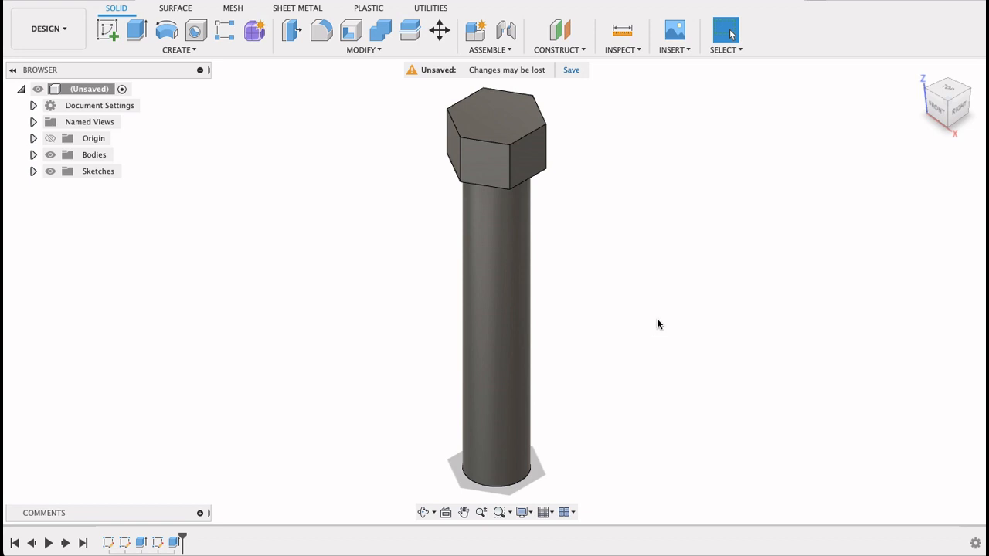
Chamfer the shaft's bottom face by 1 mm
shift+middle_drag(657, 319, 661, 275)
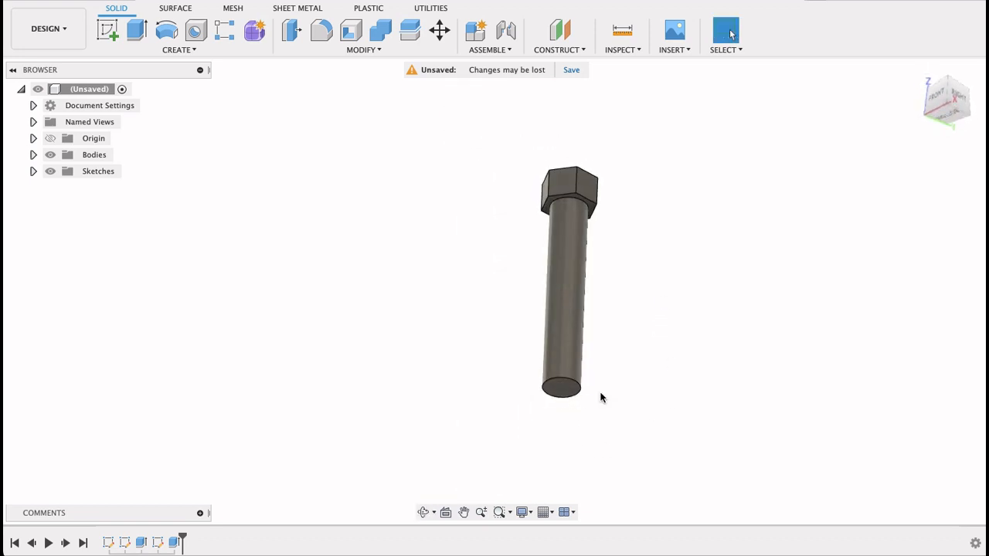
click(362, 50)
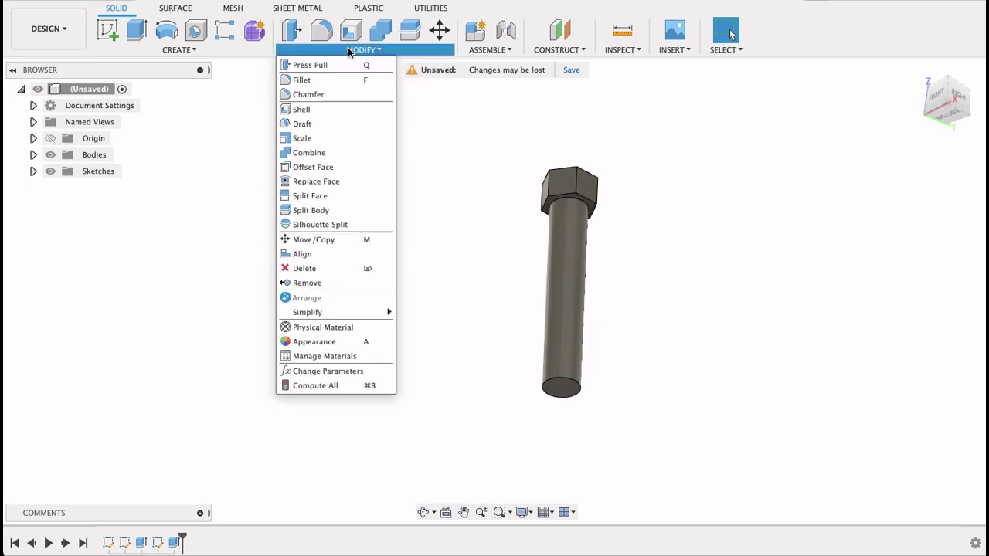
click(308, 94)
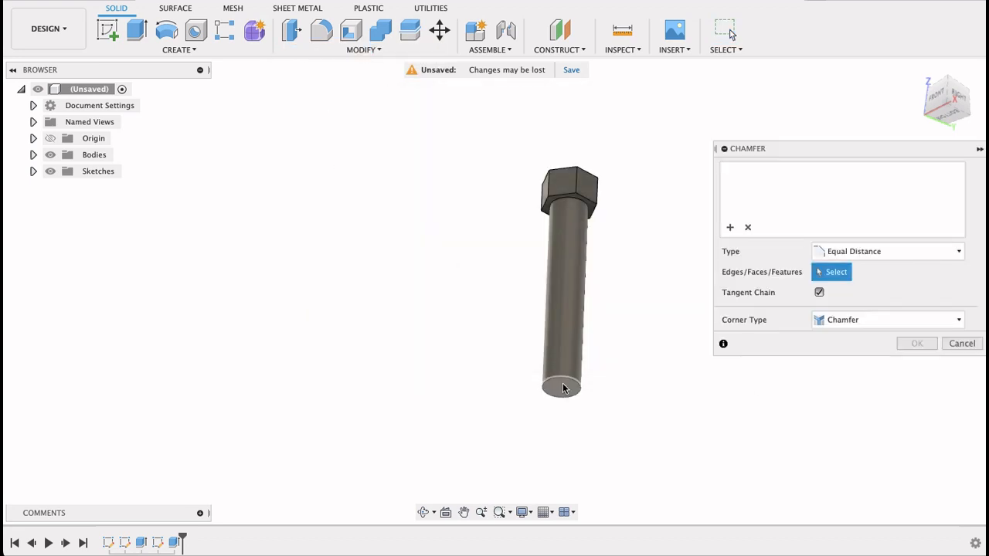
click(562, 391)
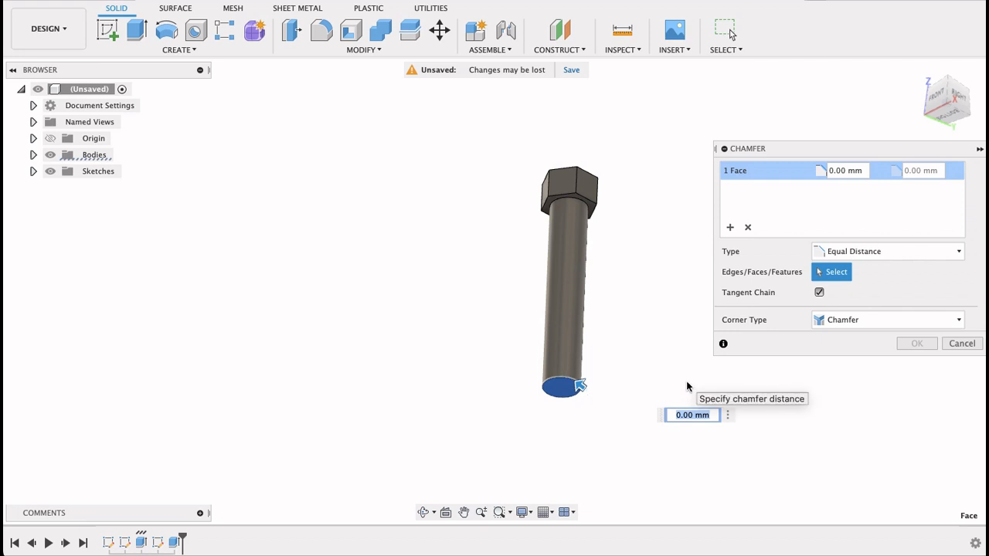
text(1)
key(Return)
click(917, 343)
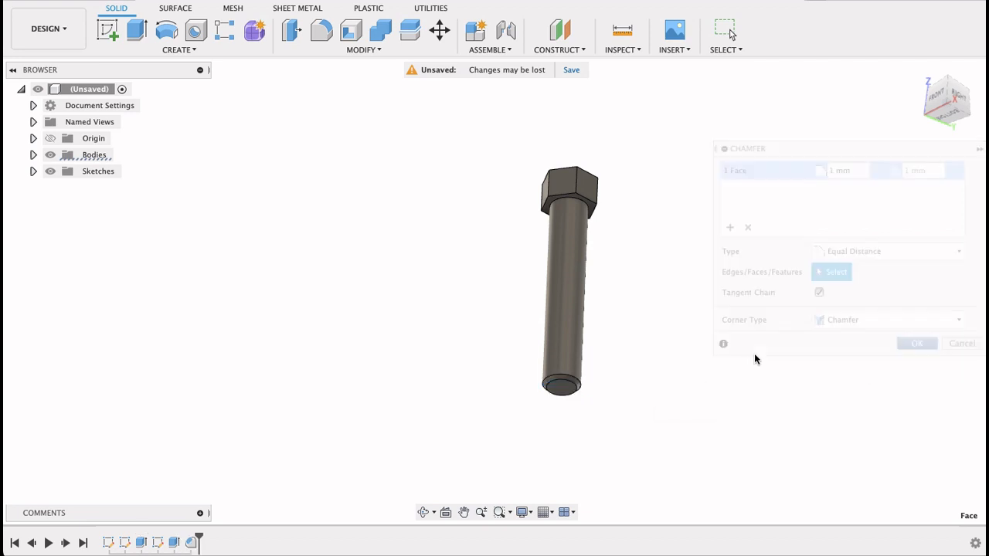
key(Escape)
scroll(669, 381, up, 3)
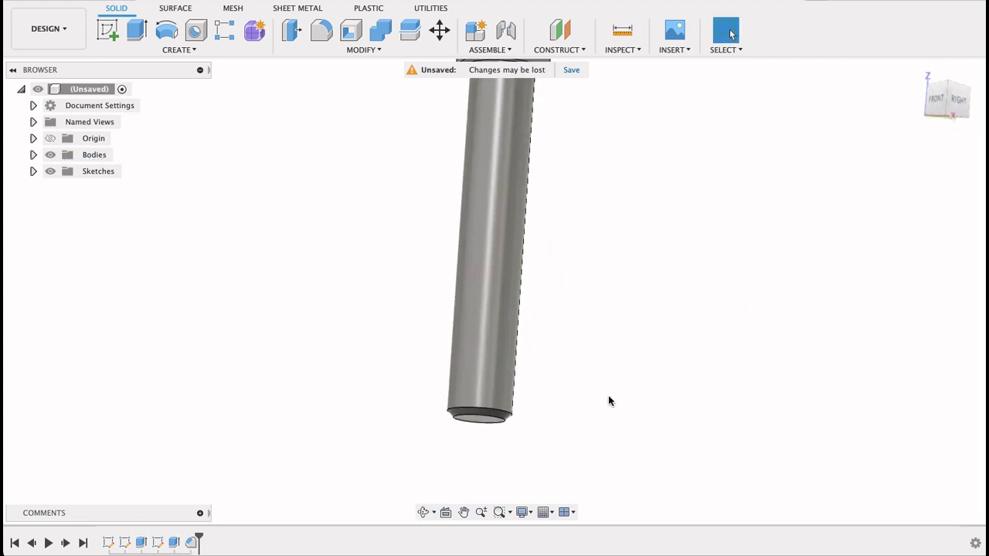
scroll(608, 395, down, 2)
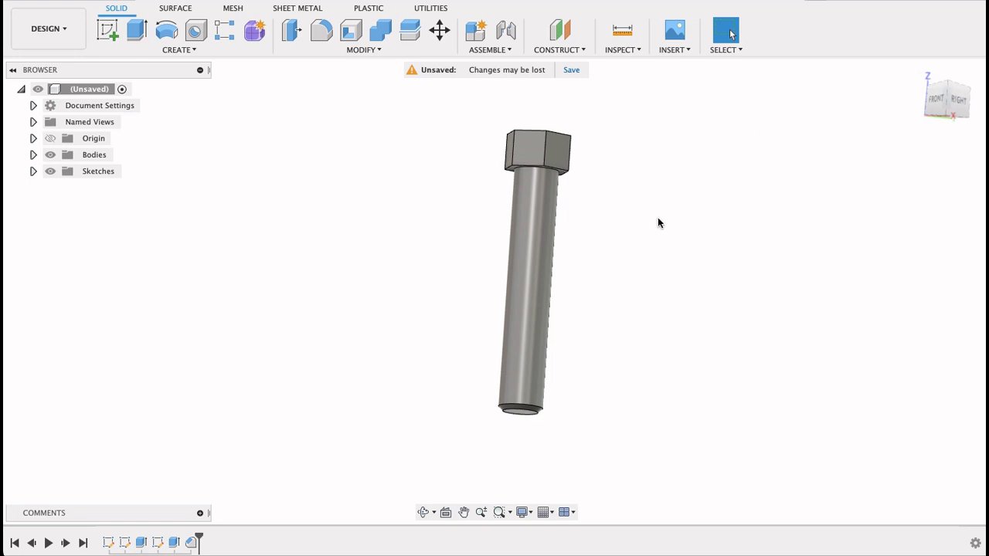
text(s)
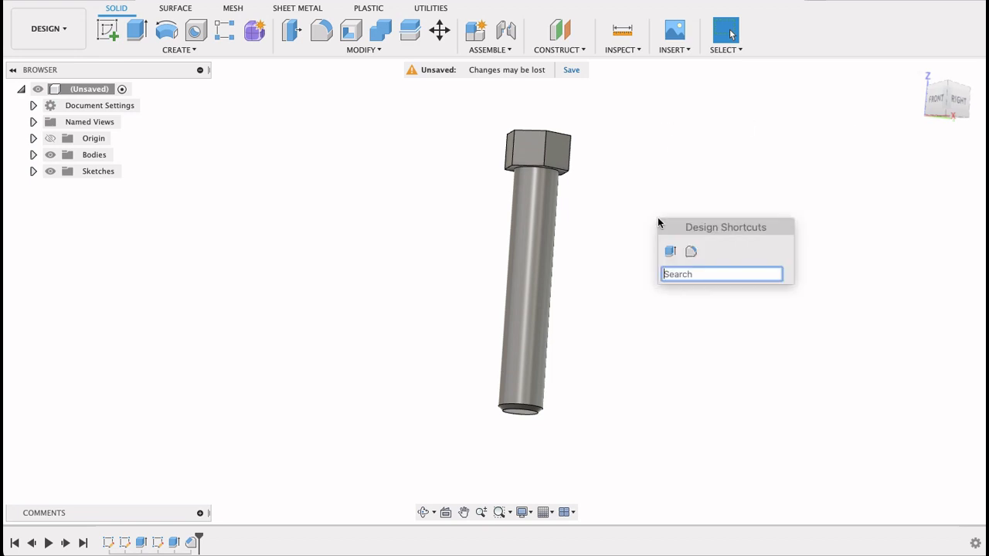
text(thre)
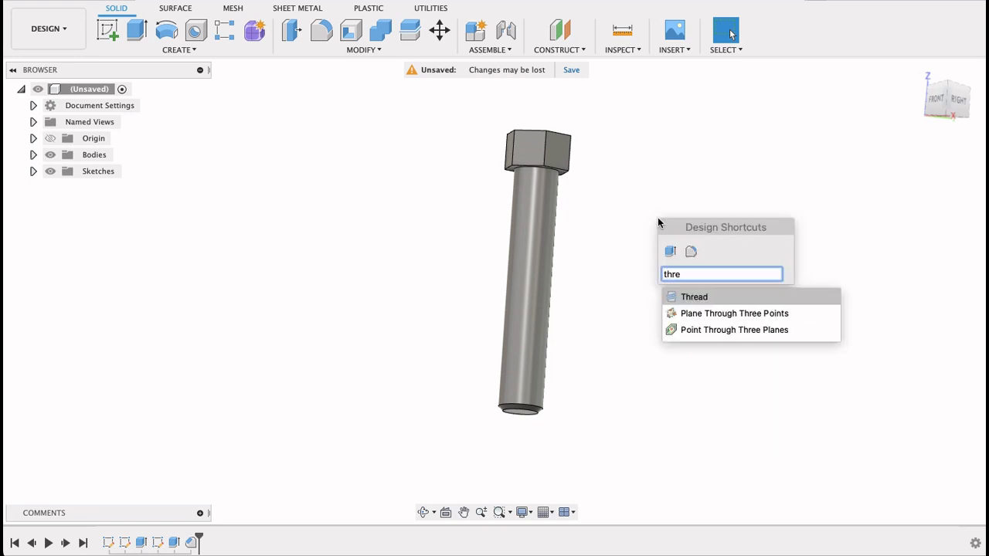
Apply an ISO metric M10x1.5 thread to the shaft's cylindrical face
click(695, 301)
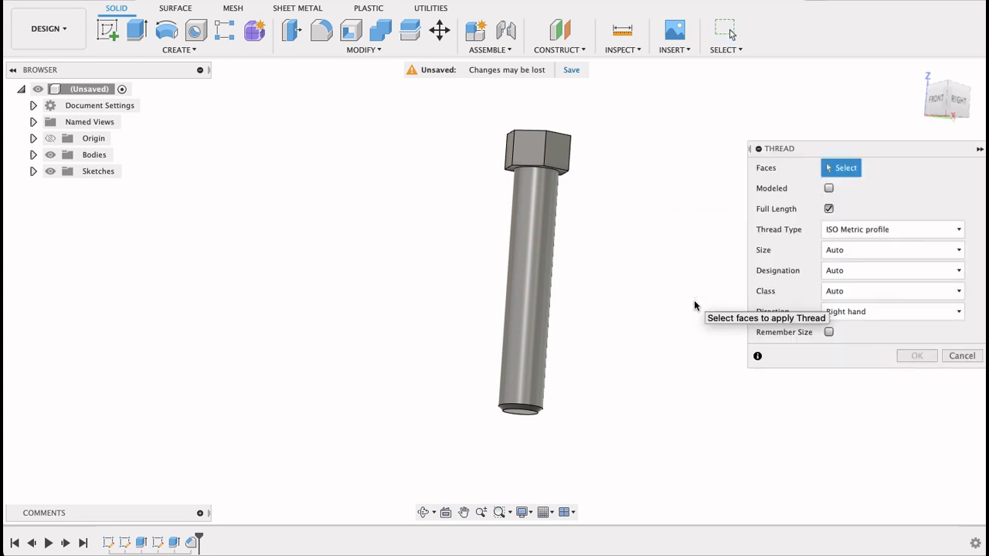
click(533, 277)
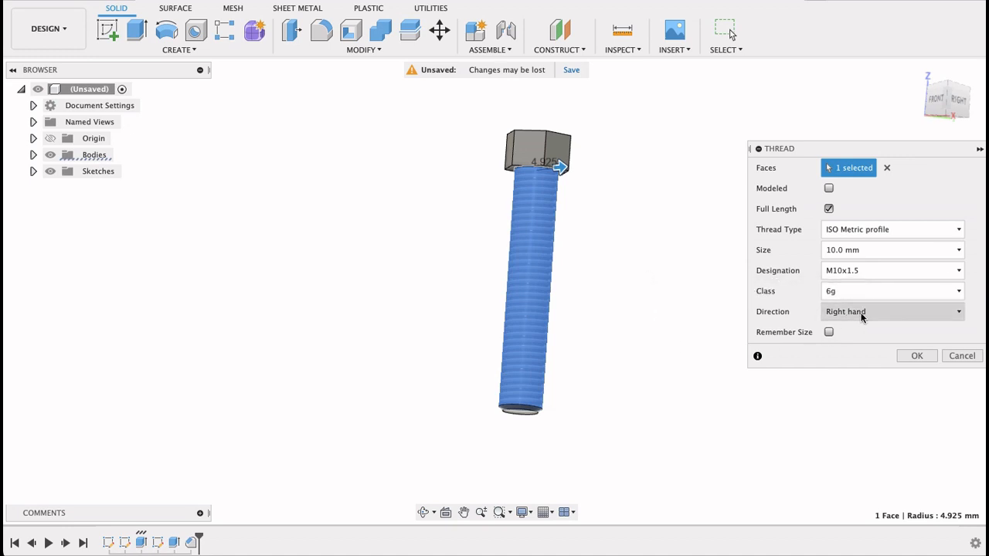
click(917, 356)
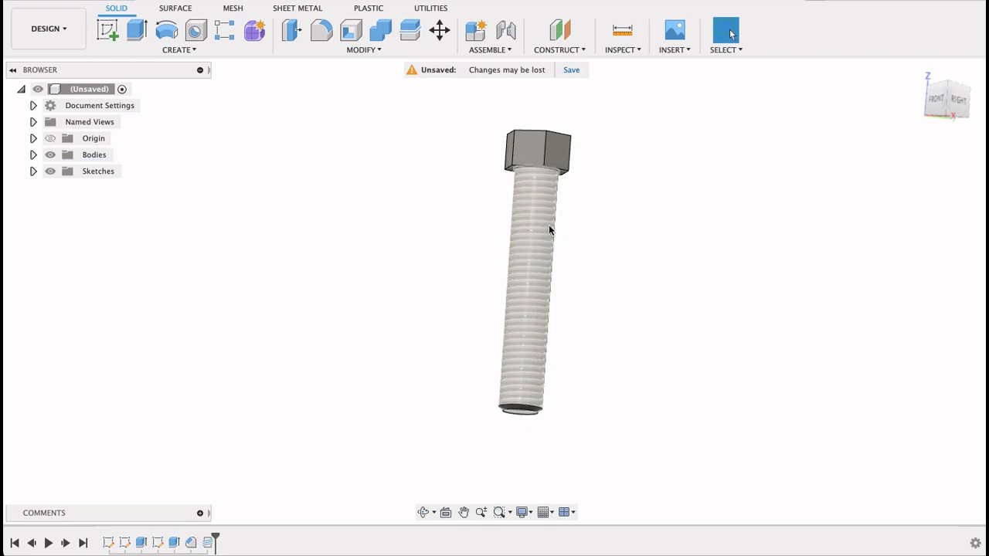
mouse_move(603, 232)
shift+middle_down()
mouse_move(599, 247)
mouse_move(610, 244)
shift+middle_up()
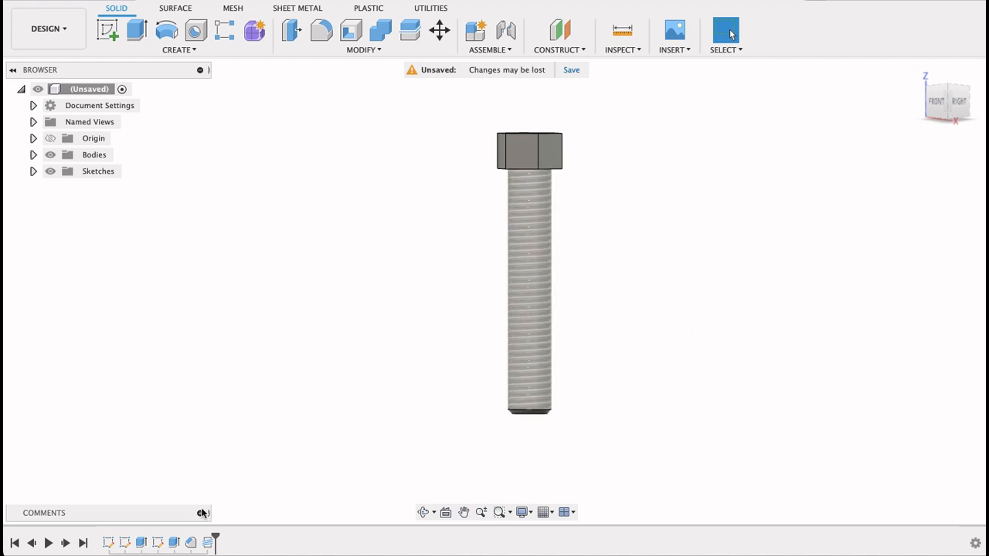
Edit the Thread feature to Modeled geometry and return to the home view
double_click(209, 543)
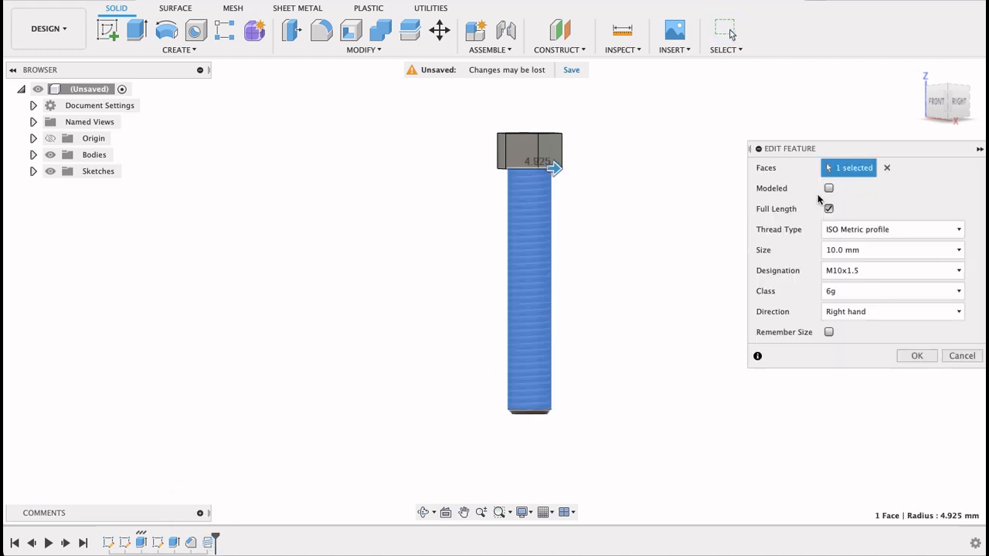
click(830, 188)
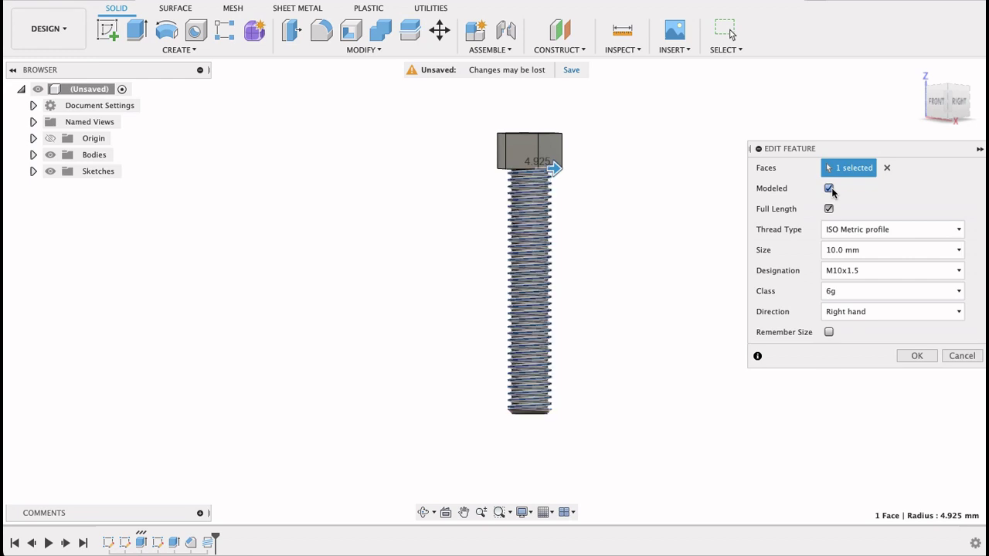
click(917, 355)
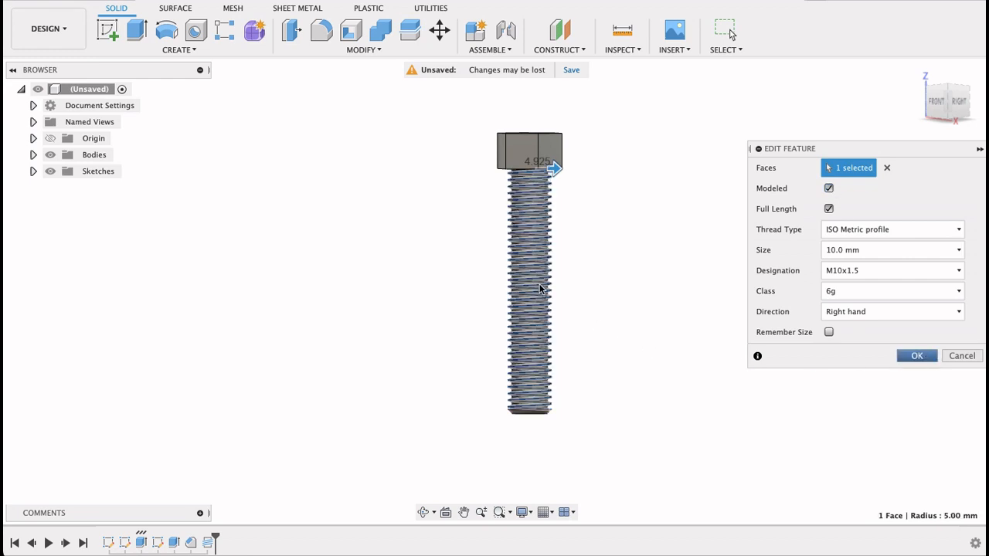
scroll(568, 266, up, 3)
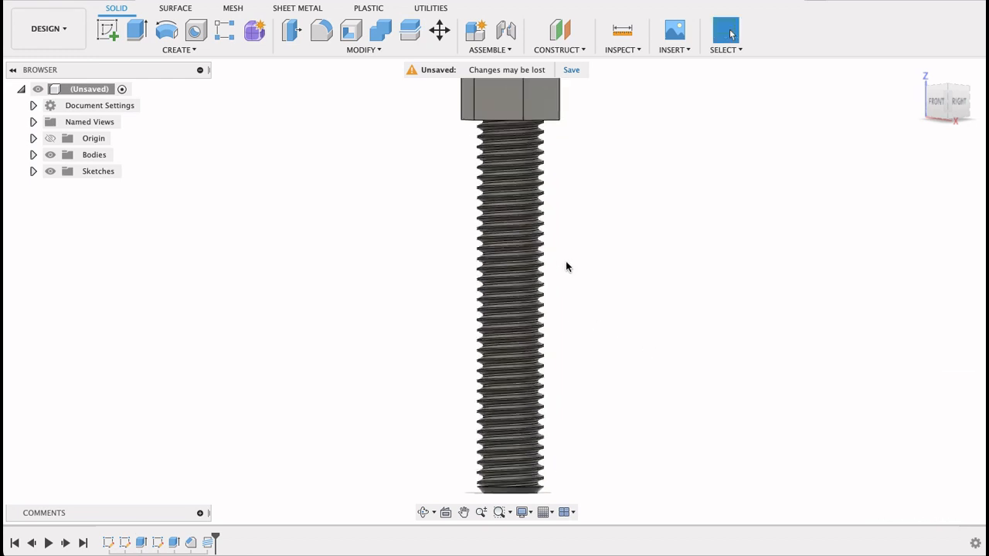
scroll(568, 265, up, 3)
scroll(568, 265, up, 3)
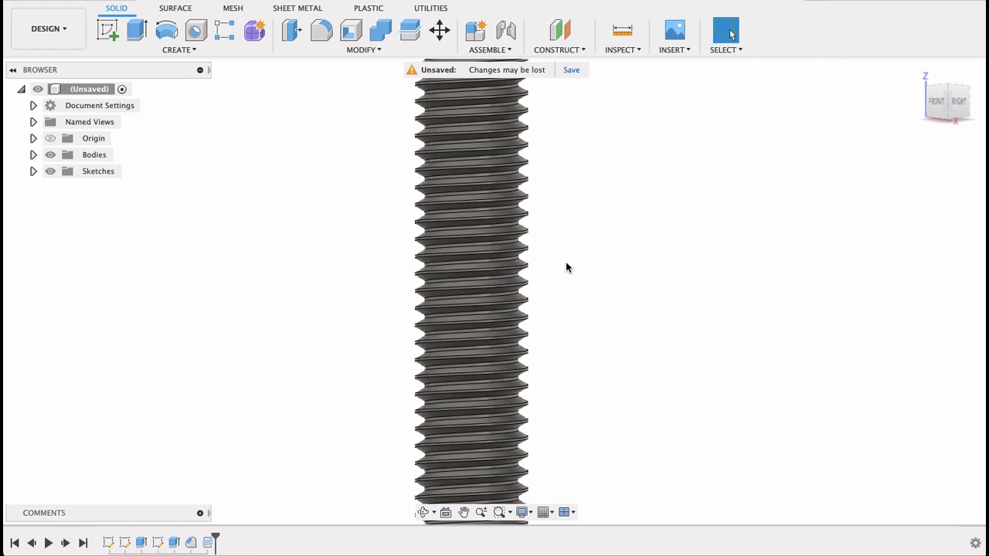
scroll(566, 266, down, 3)
scroll(566, 266, down, 3)
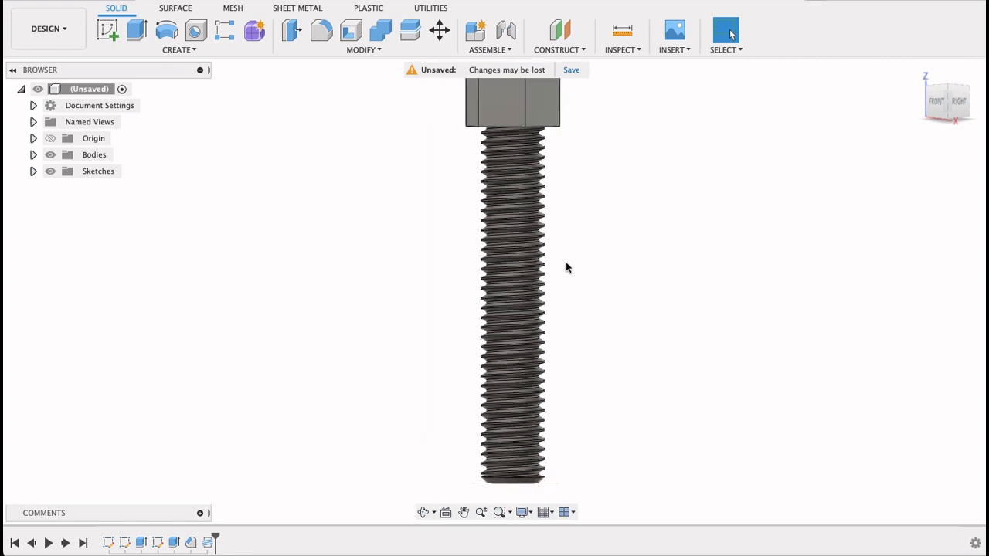
scroll(566, 267, down, 2)
scroll(585, 269, down, 2)
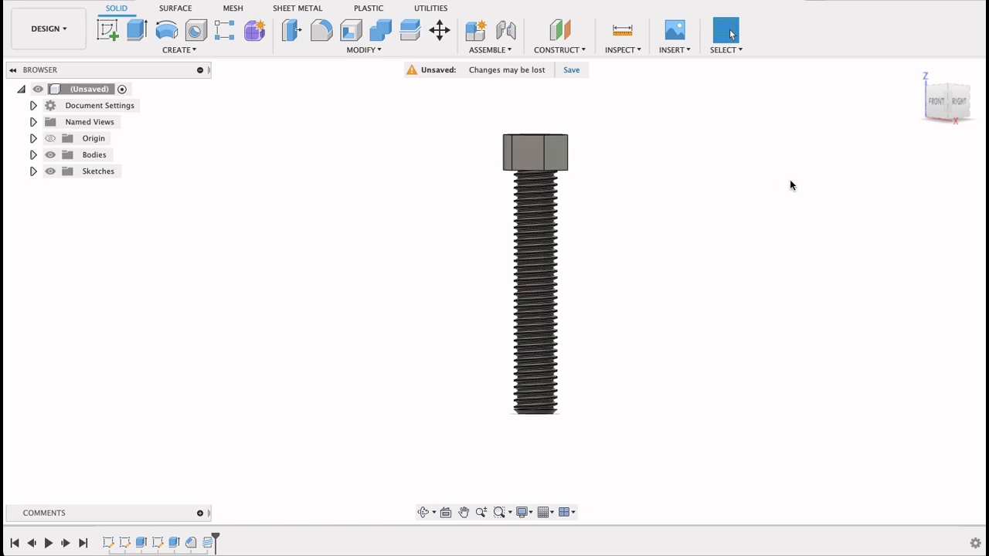
click(919, 72)
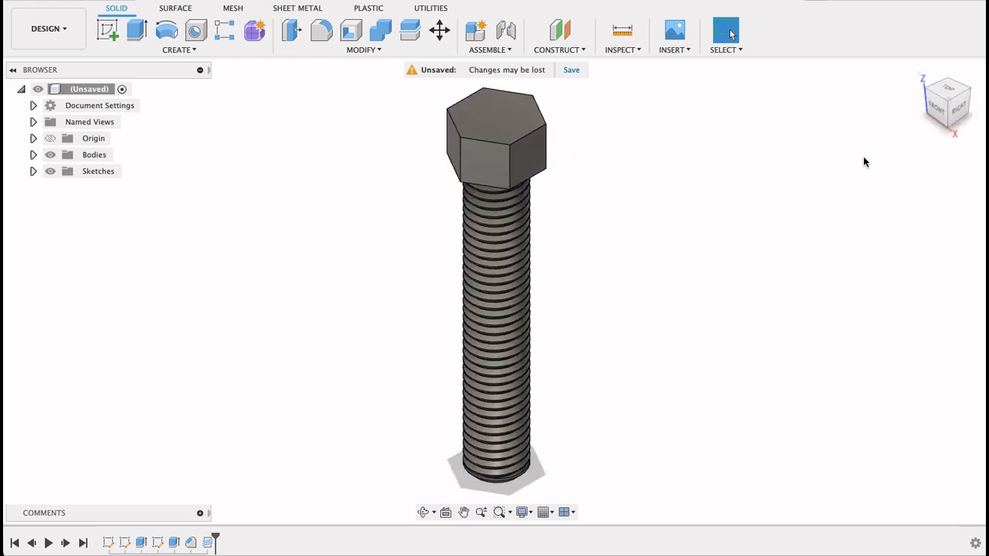